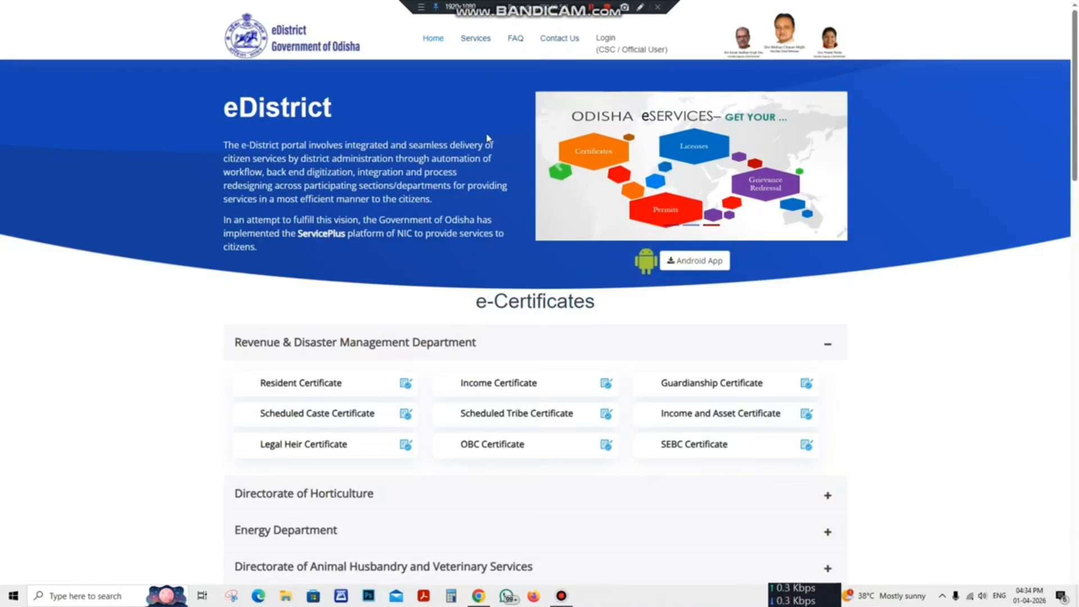
Step: Outline the Login (CSC / Official User) link with a red rectangle and open the login page
{"action": "scroll", "coordinate": [871, 243], "scroll_direction": "down", "scroll_amount": 15}
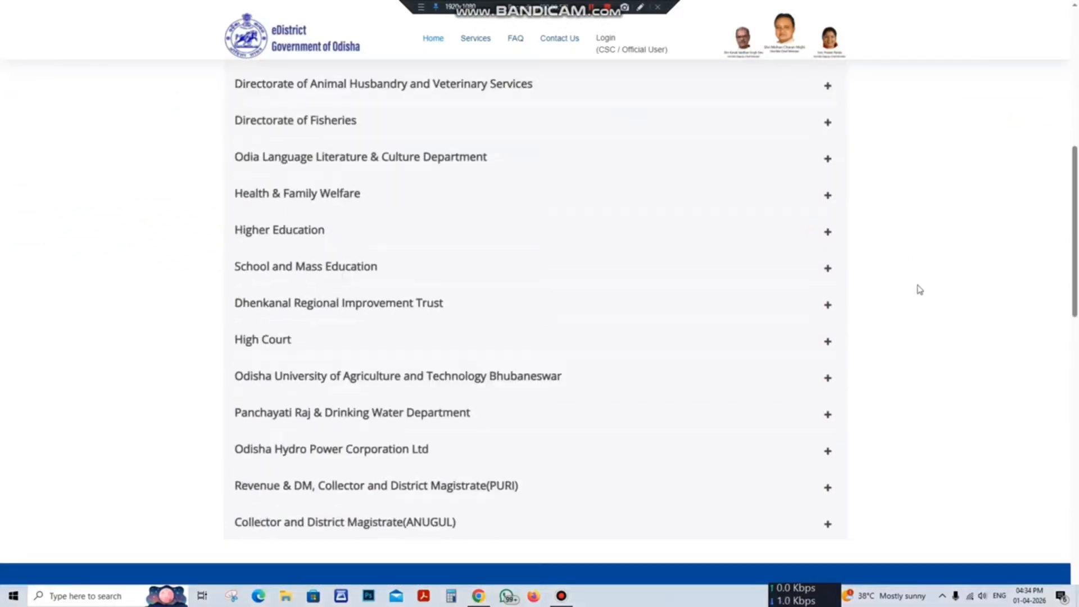
{"action": "scroll", "coordinate": [952, 294], "scroll_direction": "up", "scroll_amount": 15}
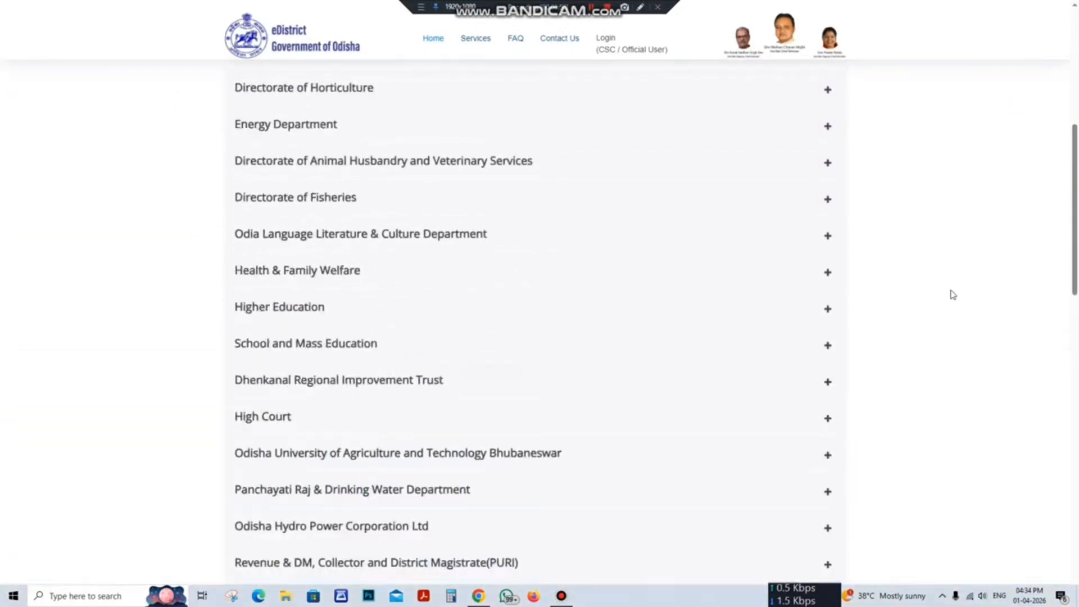
{"action": "left_click", "coordinate": [640, 7]}
{"action": "left_click", "coordinate": [1068, 103]}
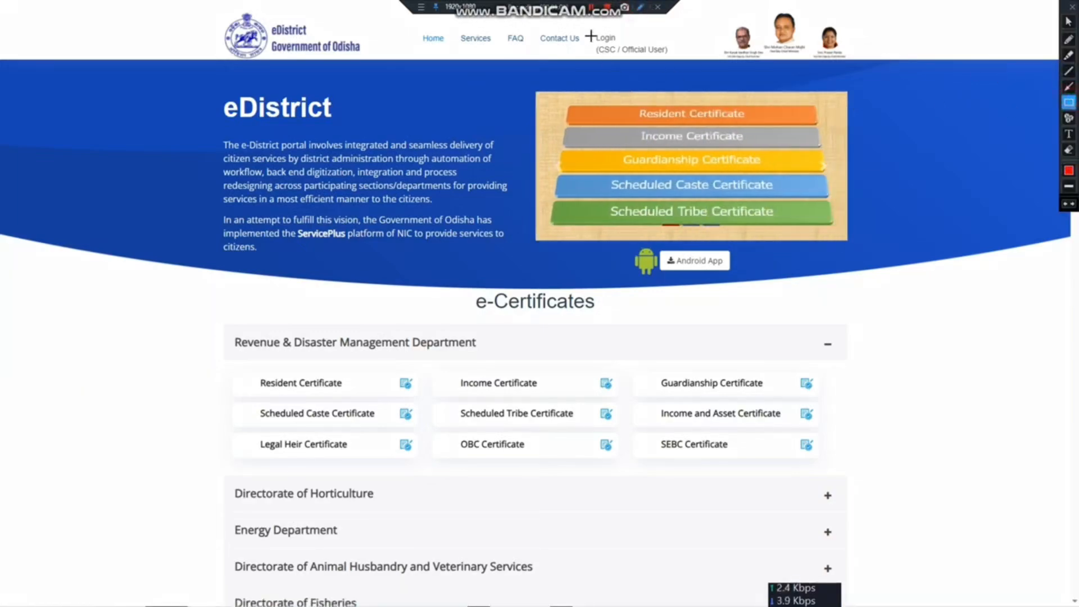
{"action": "mouse_move", "coordinate": [589, 31]}
{"action": "left_mouse_down"}
{"action": "mouse_move", "coordinate": [611, 47]}
{"action": "mouse_move", "coordinate": [683, 59]}
{"action": "left_mouse_up"}
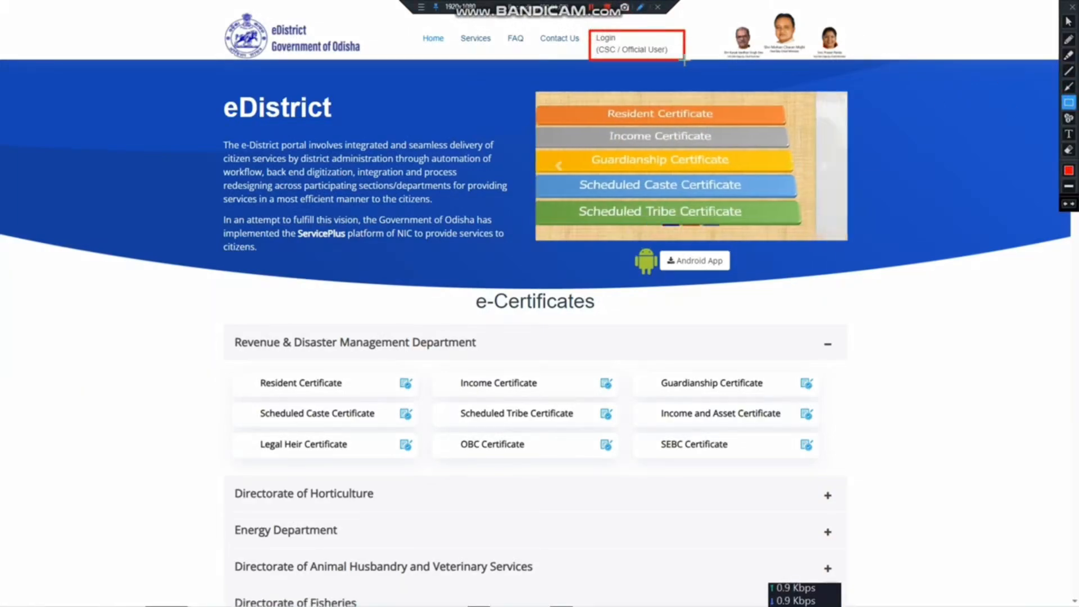
{"action": "left_click", "coordinate": [1068, 21]}
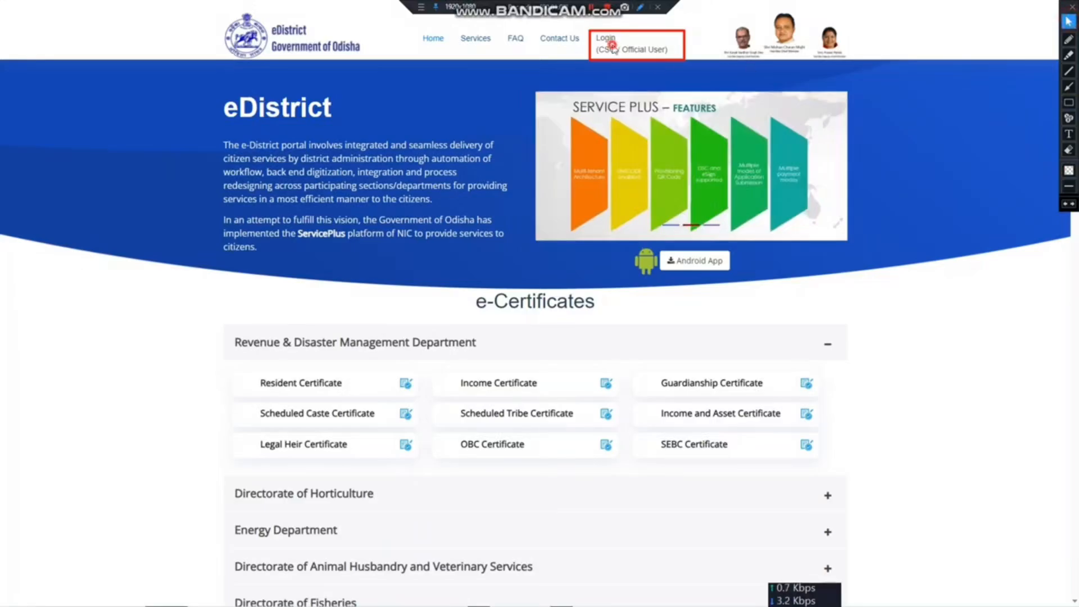
{"action": "left_click", "coordinate": [606, 46]}
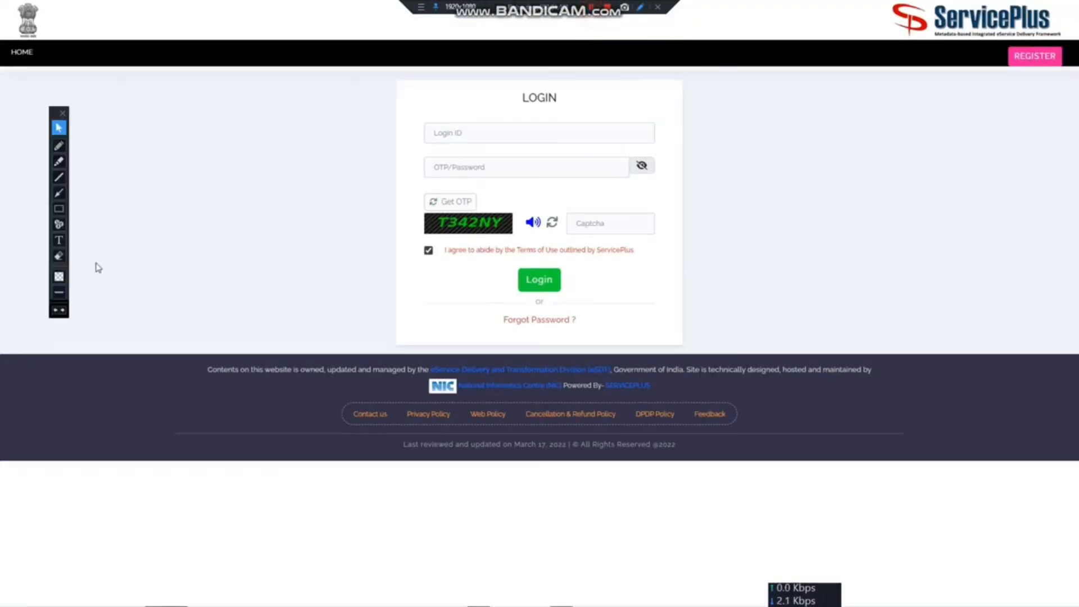
Step: Outline the Register button with a red rectangle and open the citizen registration form
{"action": "left_click", "coordinate": [58, 209]}
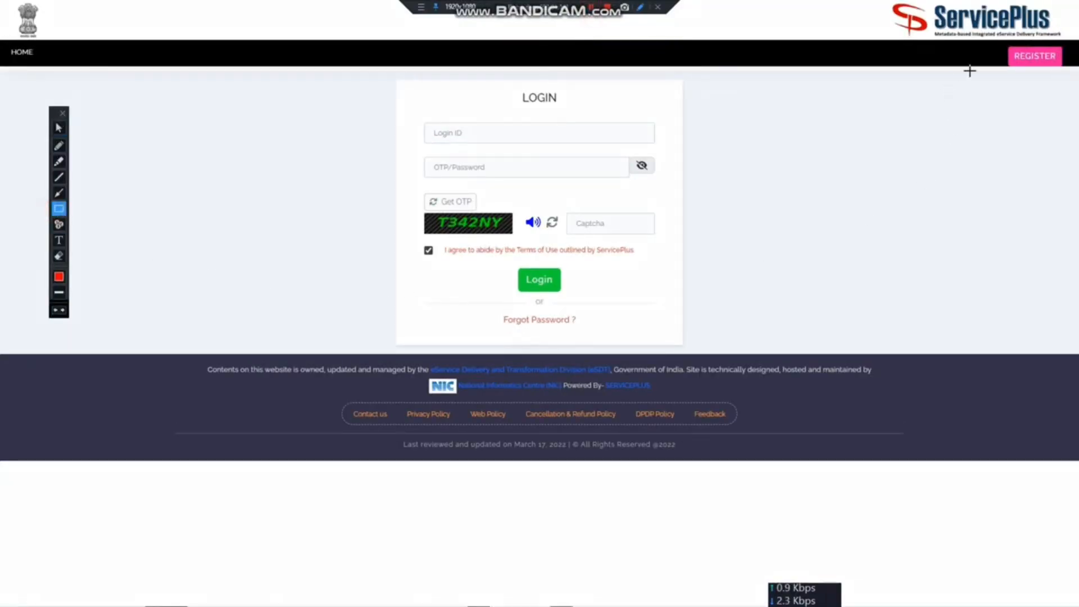
{"action": "left_click_drag", "start_coordinate": [1000, 33], "coordinate": [1034, 75]}
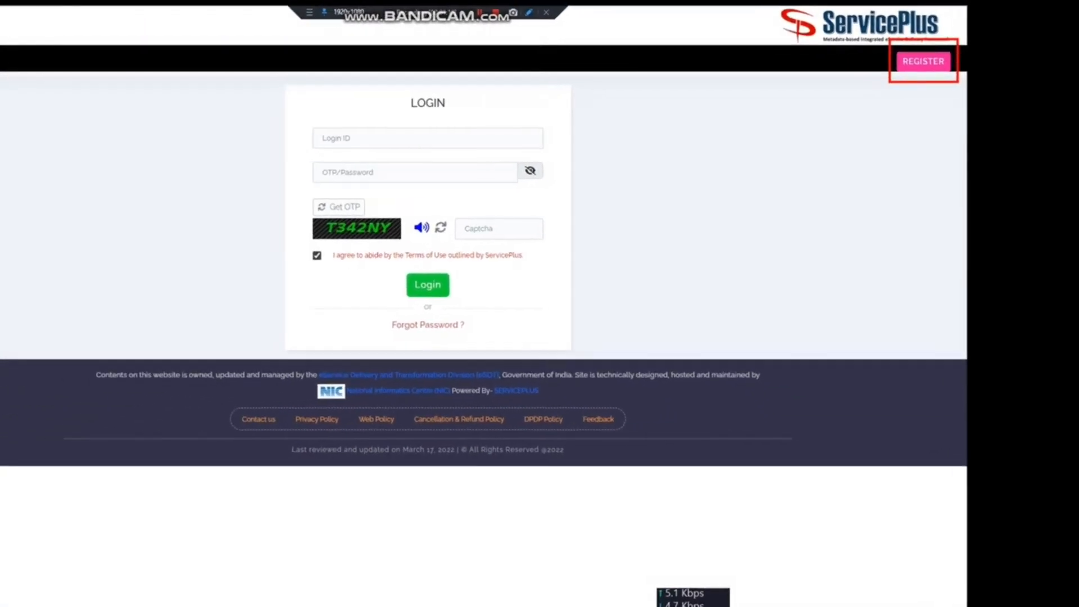
{"action": "left_click", "coordinate": [923, 61]}
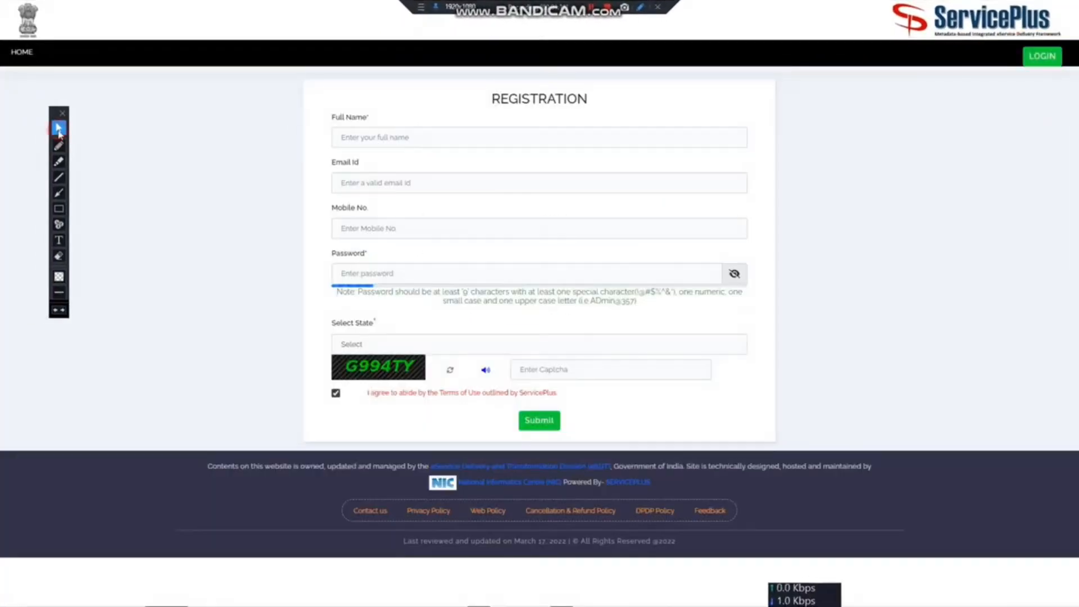
Step: Outline the Full Name, Email Id, Mobile No. and Password fields of the registration form with red rectangles
{"action": "left_click", "coordinate": [59, 208]}
{"action": "mouse_move", "coordinate": [326, 119]}
{"action": "left_mouse_down"}
{"action": "mouse_move", "coordinate": [511, 150]}
{"action": "mouse_move", "coordinate": [759, 154]}
{"action": "left_mouse_up"}
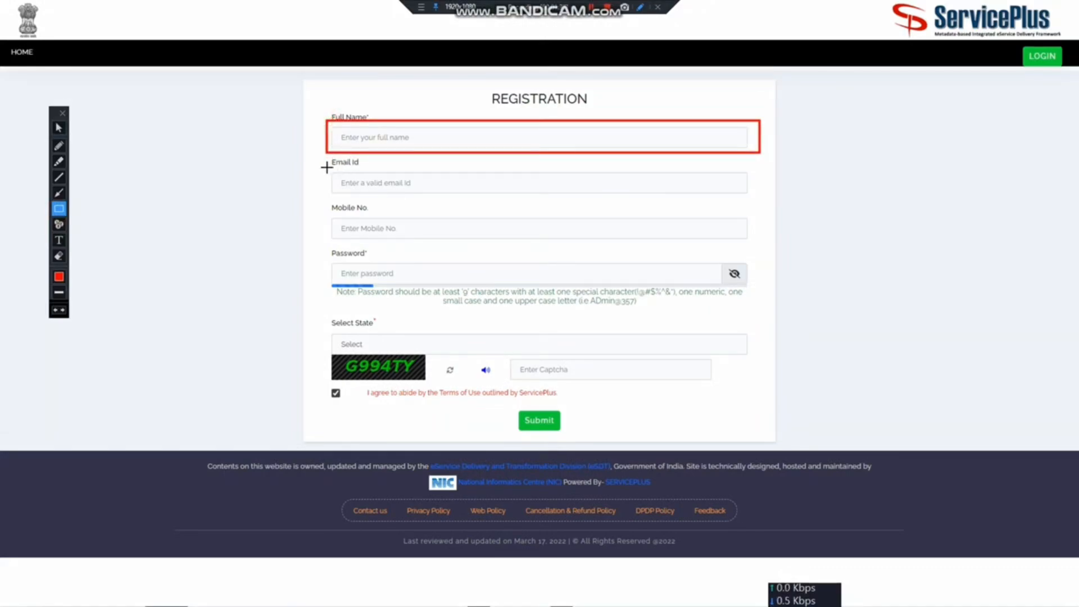
{"action": "mouse_move", "coordinate": [326, 167]}
{"action": "left_mouse_down"}
{"action": "mouse_move", "coordinate": [453, 200]}
{"action": "mouse_move", "coordinate": [771, 200]}
{"action": "left_mouse_up"}
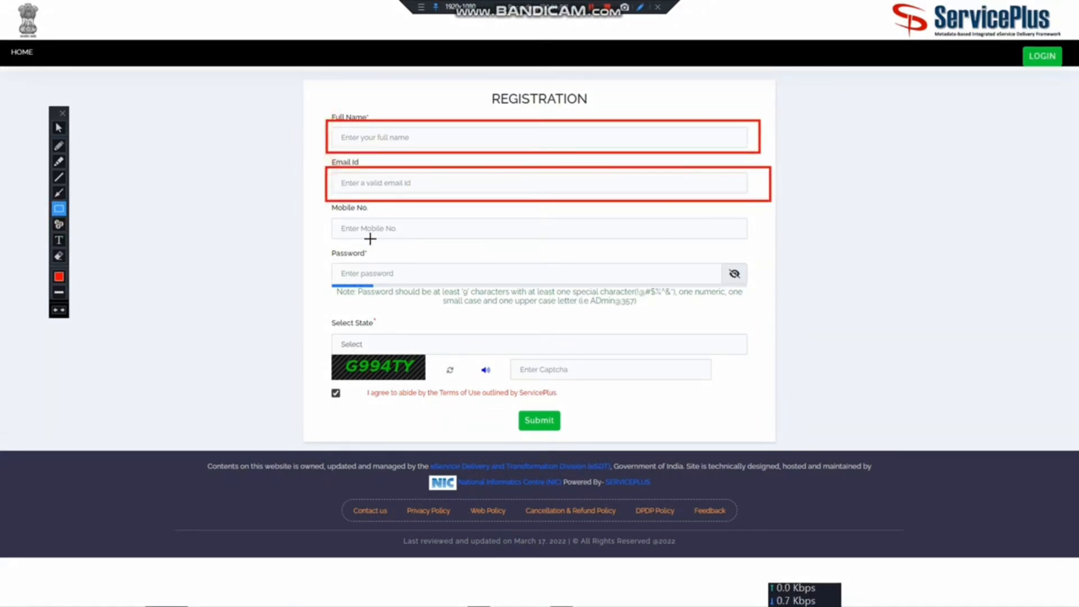
{"action": "mouse_move", "coordinate": [331, 214]}
{"action": "left_mouse_down"}
{"action": "mouse_move", "coordinate": [394, 245]}
{"action": "mouse_move", "coordinate": [762, 245]}
{"action": "left_mouse_up"}
{"action": "left_click_drag", "start_coordinate": [321, 257], "coordinate": [772, 301]}
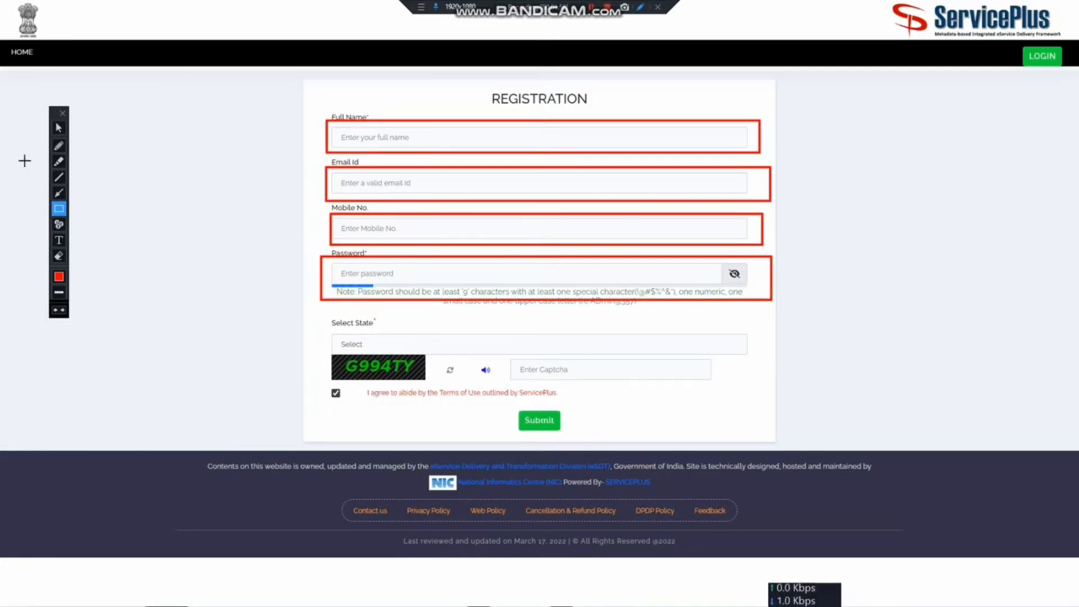
Step: Set the state in the registration form to ODISHA
{"action": "left_click", "coordinate": [58, 127]}
{"action": "left_click", "coordinate": [405, 343]}
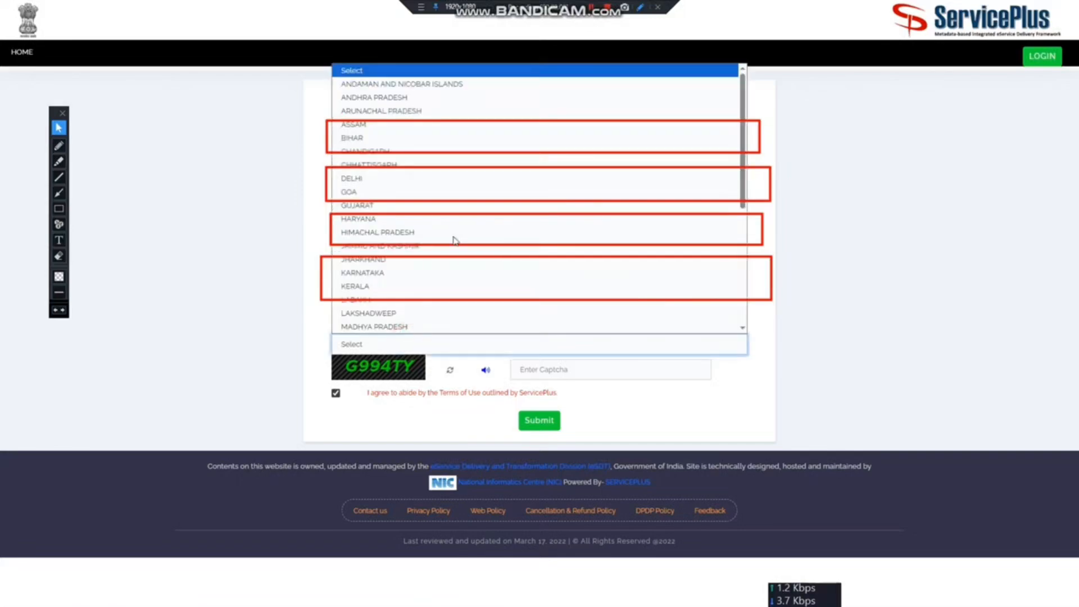
{"action": "scroll", "coordinate": [455, 241], "scroll_direction": "down", "scroll_amount": 5}
{"action": "left_click", "coordinate": [386, 180]}
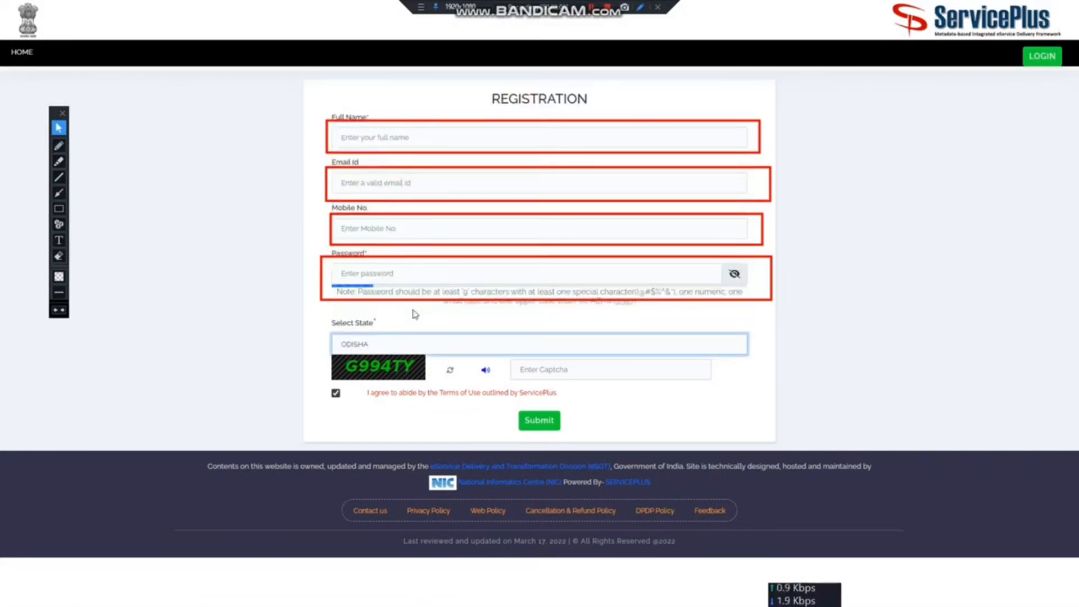
Step: Enter the captcha code, submit the registration form and dismiss the OTP verification notice
{"action": "left_click", "coordinate": [595, 375]}
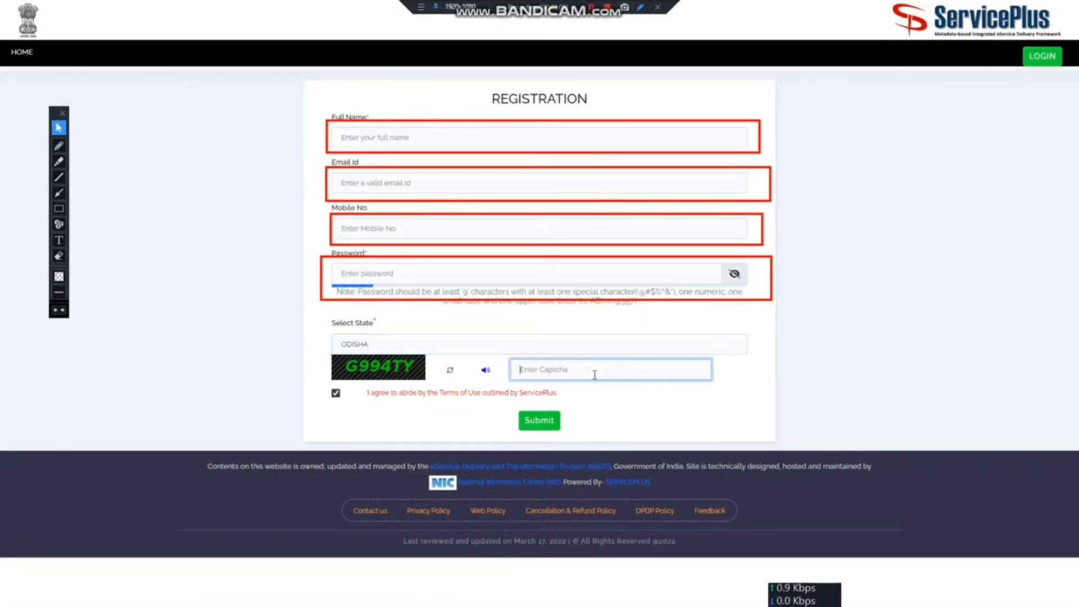
{"action": "type", "text": "G994TY"}
{"action": "left_click", "coordinate": [550, 422]}
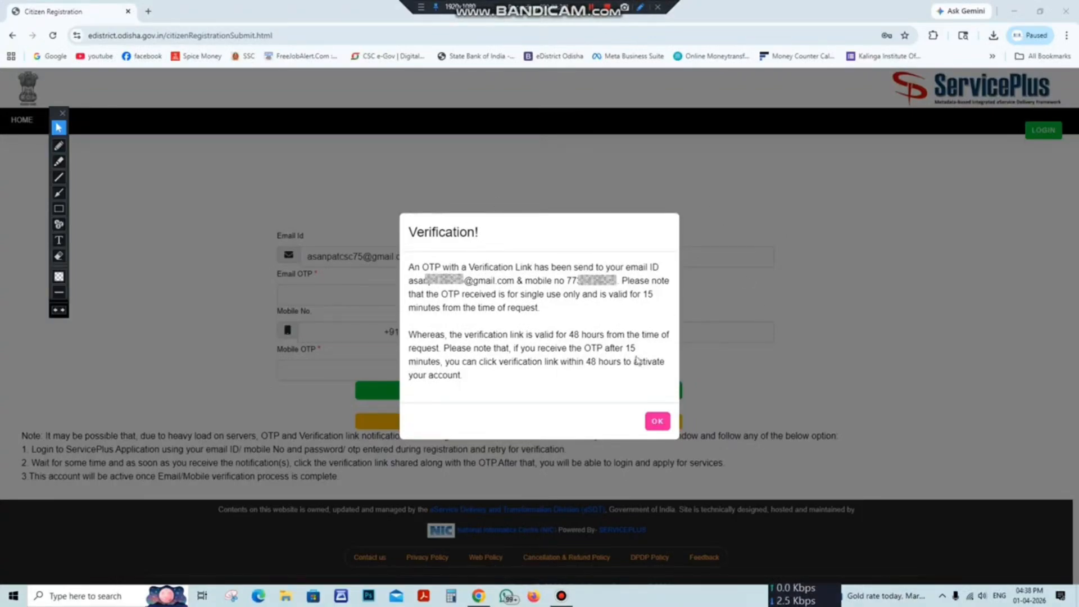
{"action": "left_click", "coordinate": [657, 421]}
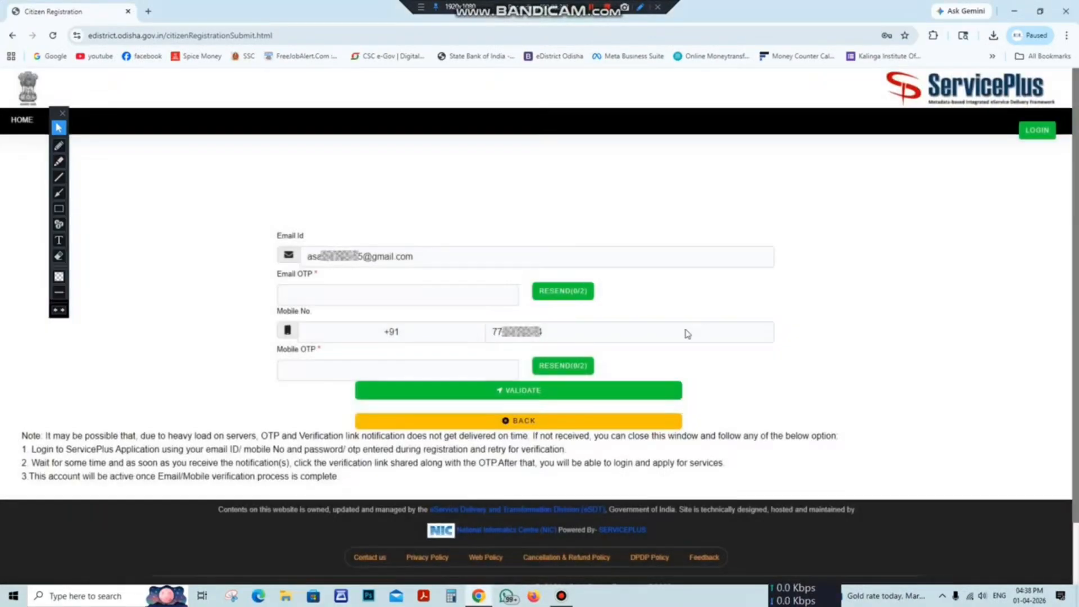
Step: Outline the Email Id, Email OTP and Mobile OTP fields, the Validate button and both Resend buttons with red rectangles
{"action": "left_click", "coordinate": [59, 209]}
{"action": "mouse_move", "coordinate": [268, 232]}
{"action": "left_mouse_down"}
{"action": "mouse_move", "coordinate": [380, 273]}
{"action": "mouse_move", "coordinate": [802, 268]}
{"action": "left_mouse_up"}
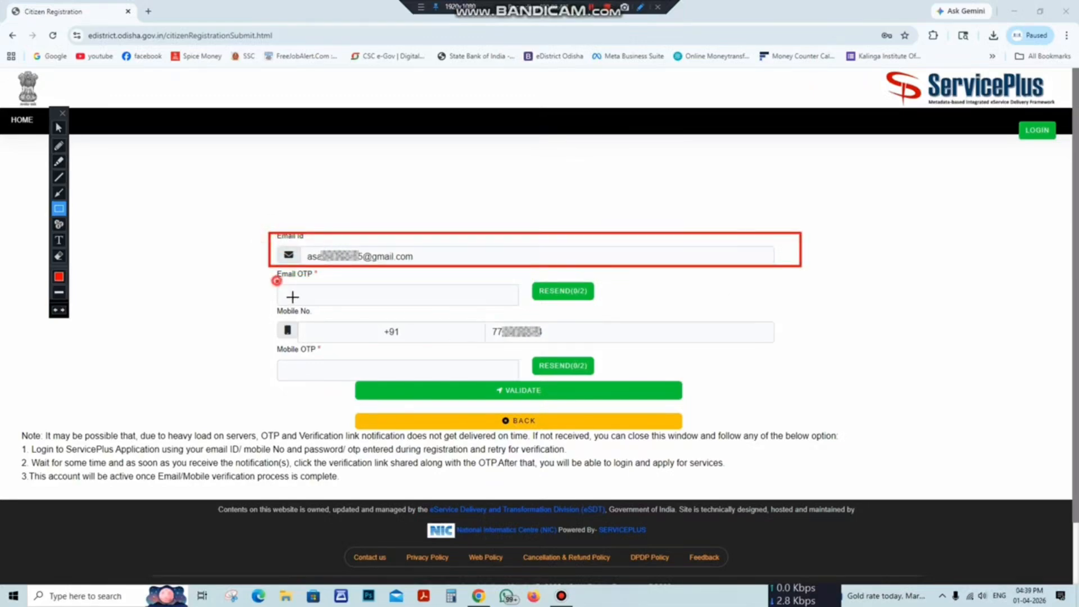
{"action": "left_click_drag", "start_coordinate": [277, 281], "coordinate": [523, 305]}
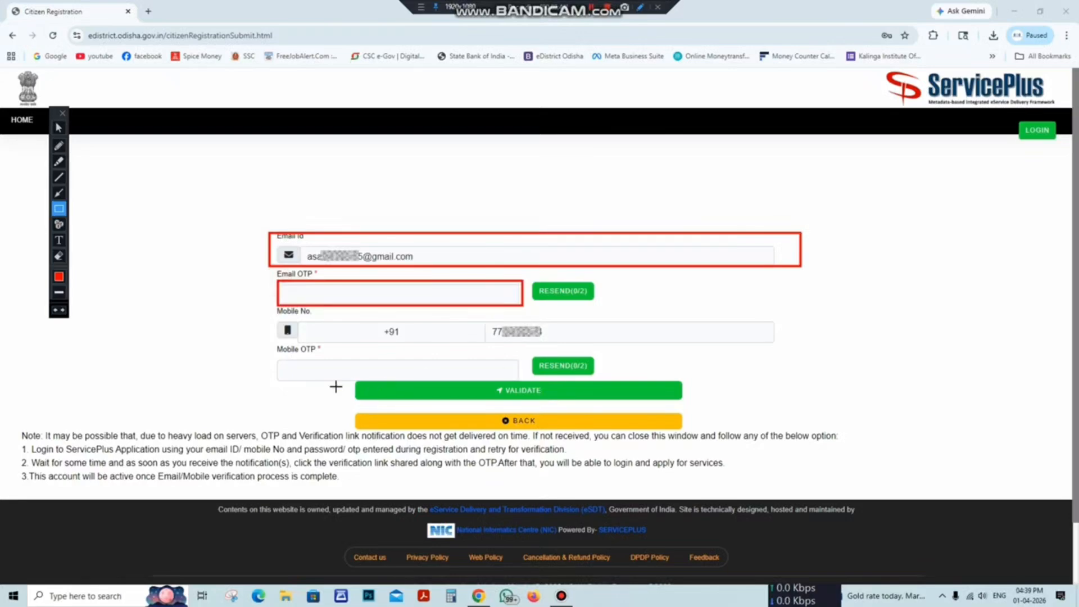
{"action": "mouse_move", "coordinate": [279, 358]}
{"action": "left_mouse_down"}
{"action": "mouse_move", "coordinate": [337, 375]}
{"action": "mouse_move", "coordinate": [525, 378]}
{"action": "mouse_move", "coordinate": [568, 404]}
{"action": "mouse_move", "coordinate": [551, 403]}
{"action": "left_mouse_up"}
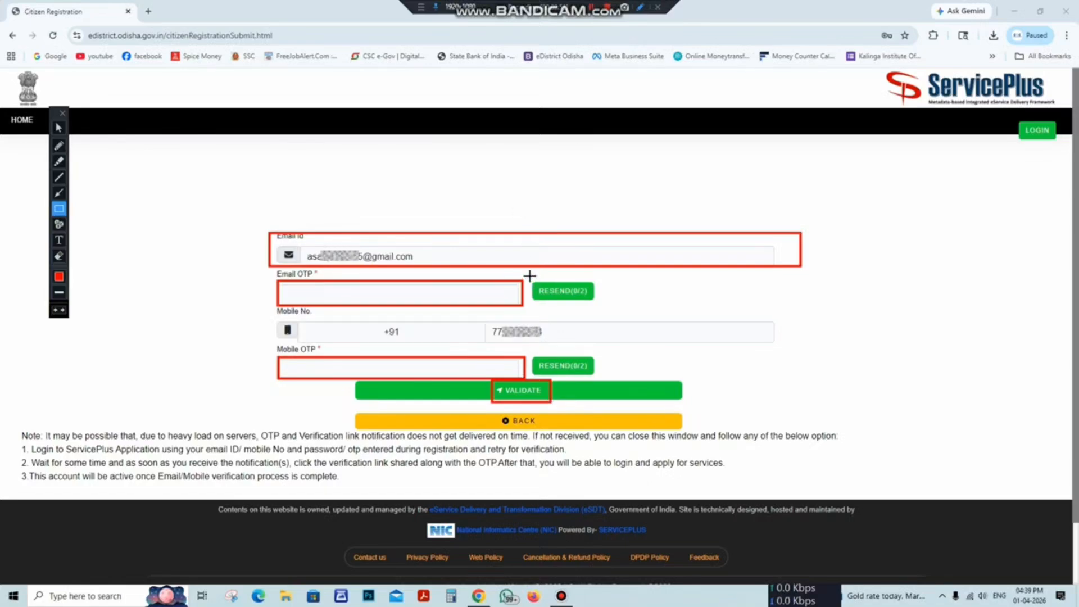
{"action": "mouse_move", "coordinate": [529, 275]}
{"action": "left_mouse_down"}
{"action": "mouse_move", "coordinate": [548, 298]}
{"action": "mouse_move", "coordinate": [602, 305]}
{"action": "left_mouse_up"}
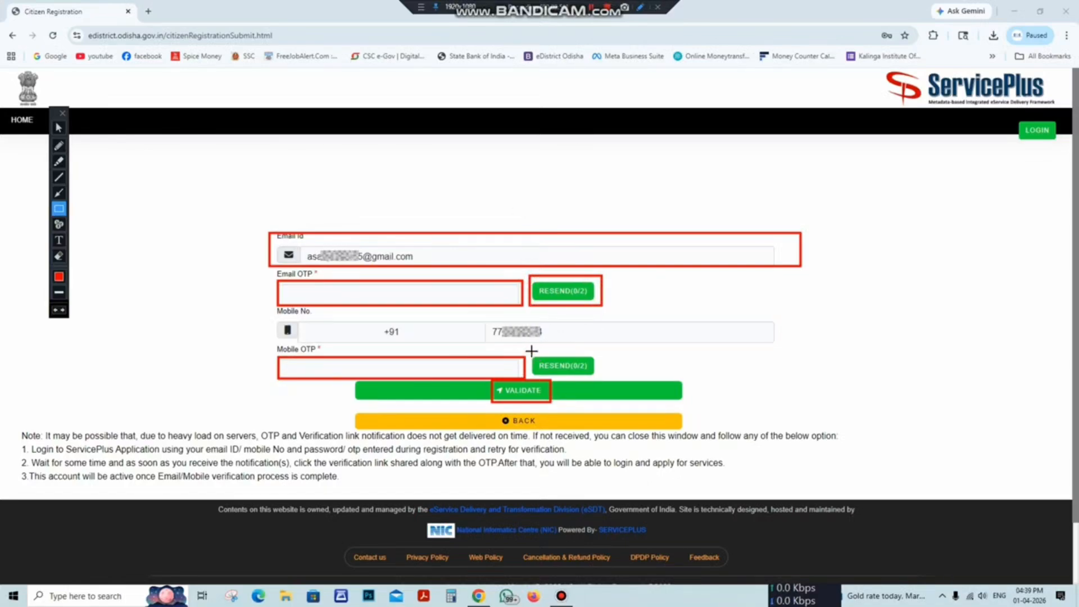
{"action": "mouse_move", "coordinate": [531, 350]}
{"action": "left_mouse_down"}
{"action": "mouse_move", "coordinate": [549, 380]}
{"action": "mouse_move", "coordinate": [600, 377]}
{"action": "left_mouse_up"}
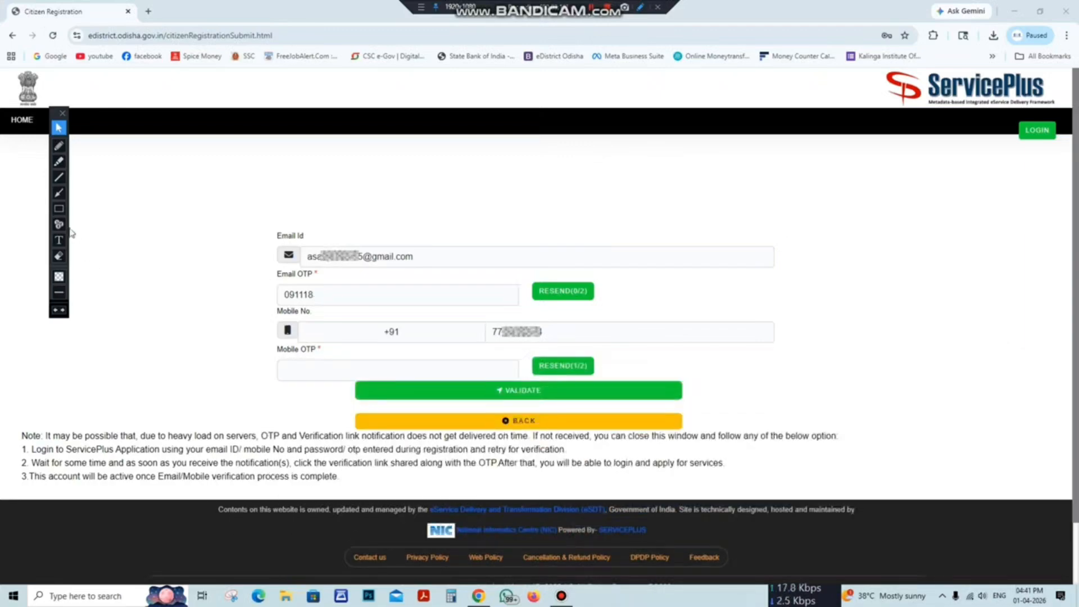
Step: Outline the mobile and email OTP Resend buttons in red and validate the filled-in OTPs
{"action": "left_click", "coordinate": [58, 209]}
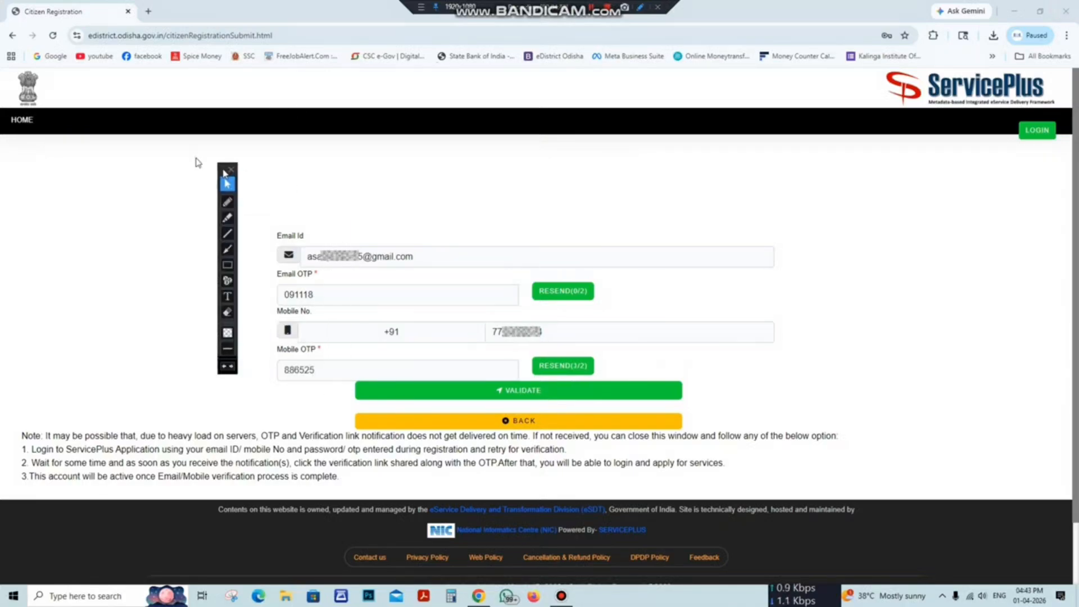
{"action": "left_click_drag", "start_coordinate": [198, 162], "coordinate": [54, 141]}
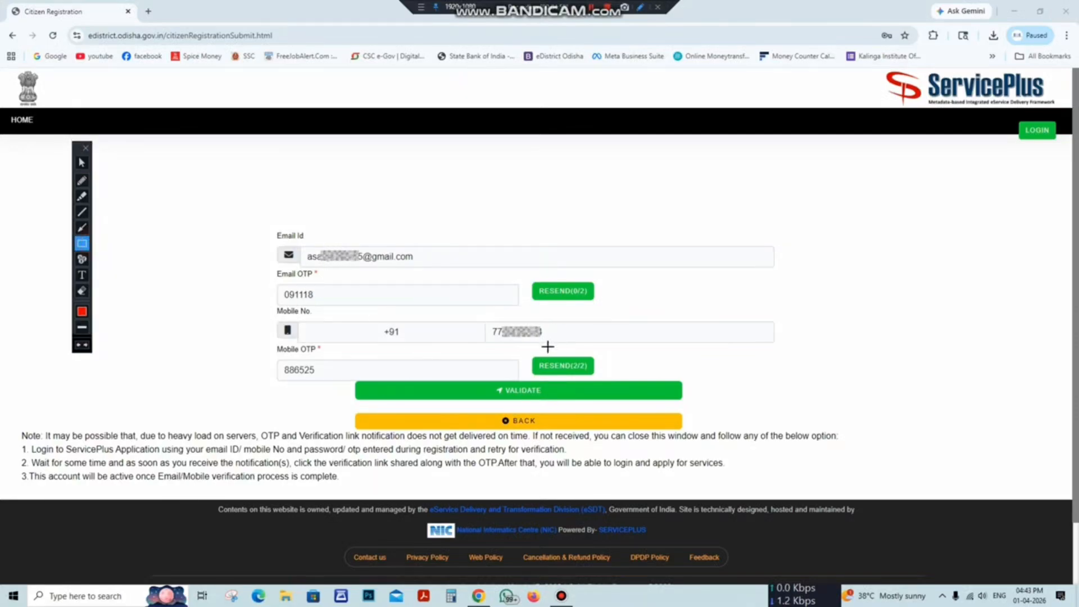
{"action": "left_click_drag", "start_coordinate": [527, 353], "coordinate": [600, 381]}
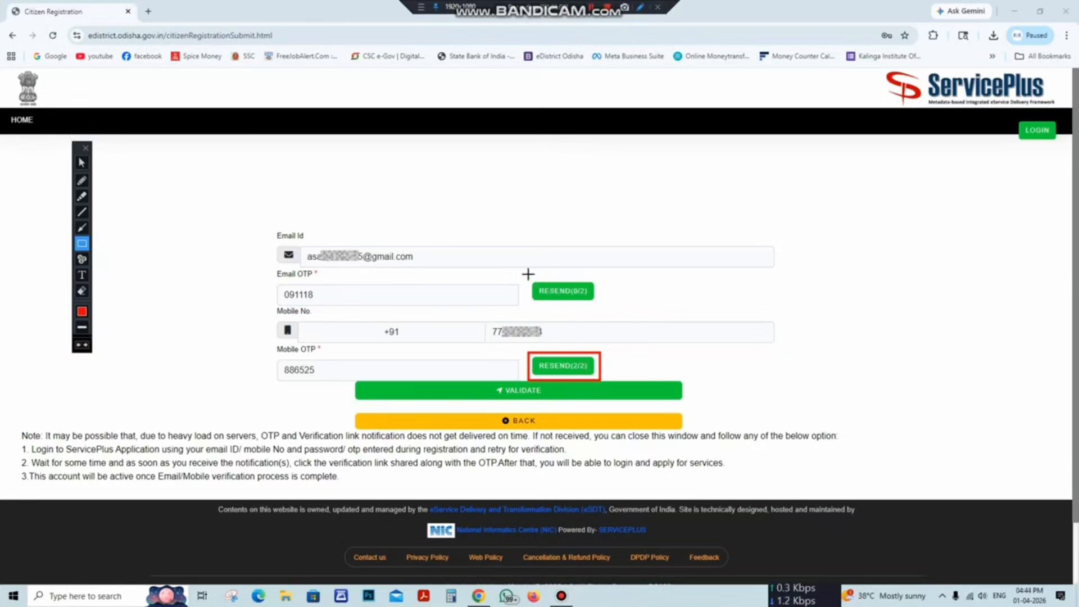
{"action": "mouse_move", "coordinate": [527, 274]}
{"action": "left_mouse_down"}
{"action": "mouse_move", "coordinate": [592, 309]}
{"action": "mouse_move", "coordinate": [618, 309]}
{"action": "left_mouse_up"}
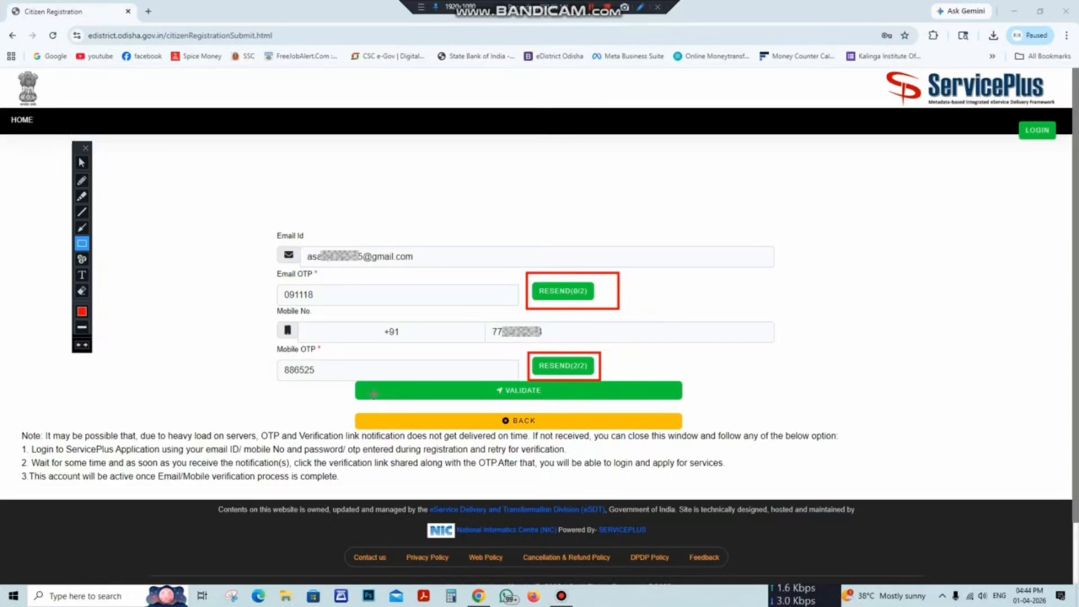
{"action": "left_click", "coordinate": [81, 163]}
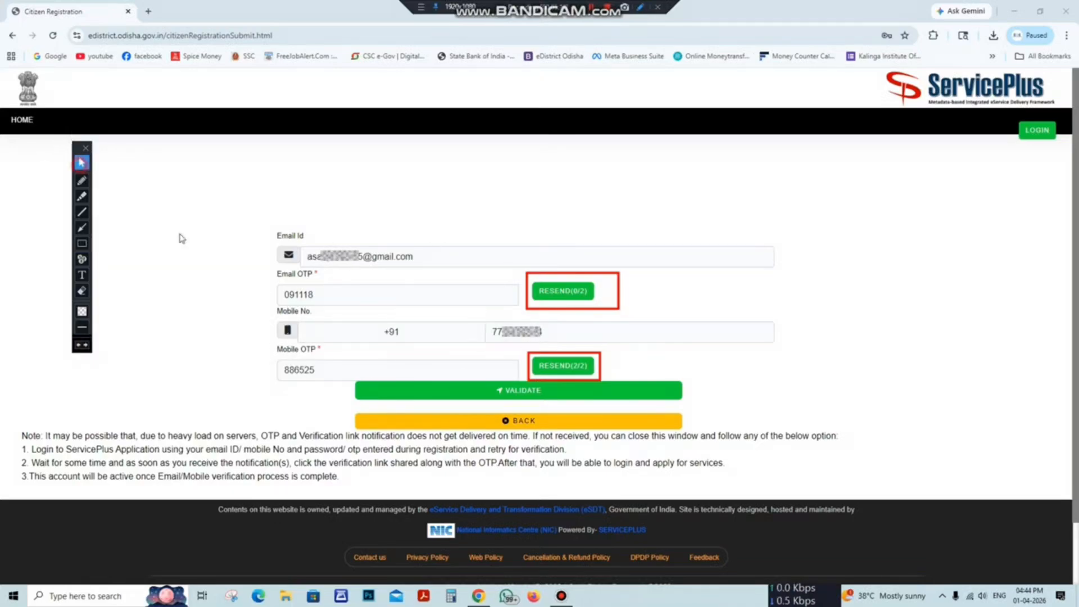
{"action": "left_click", "coordinate": [533, 391]}
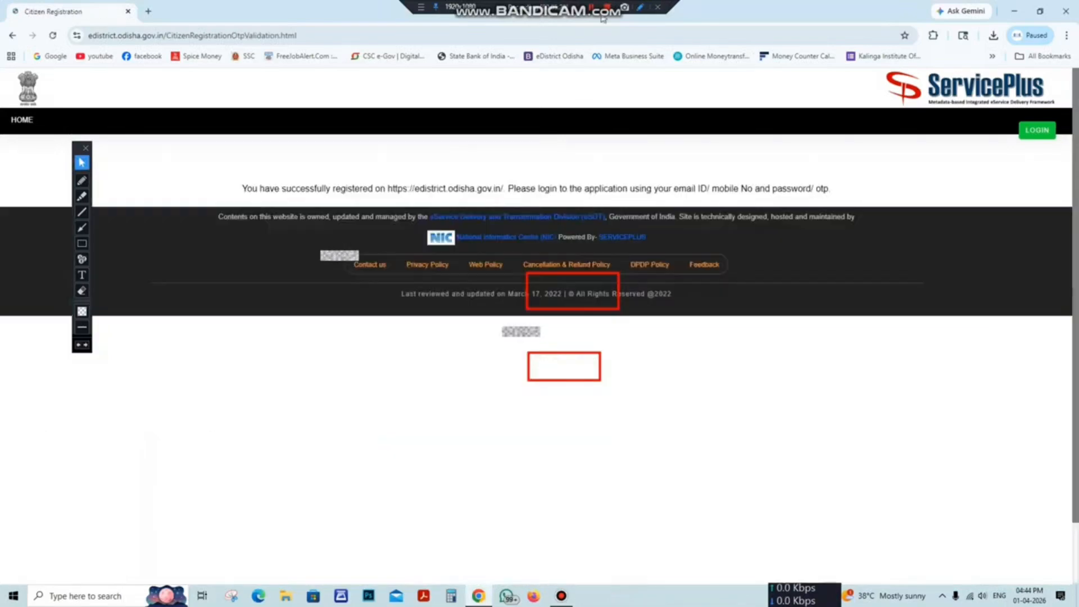
Step: Outline the registration message in red, with a second rectangle around its email ID, mobile number and password/OTP wording
{"action": "left_click", "coordinate": [82, 242]}
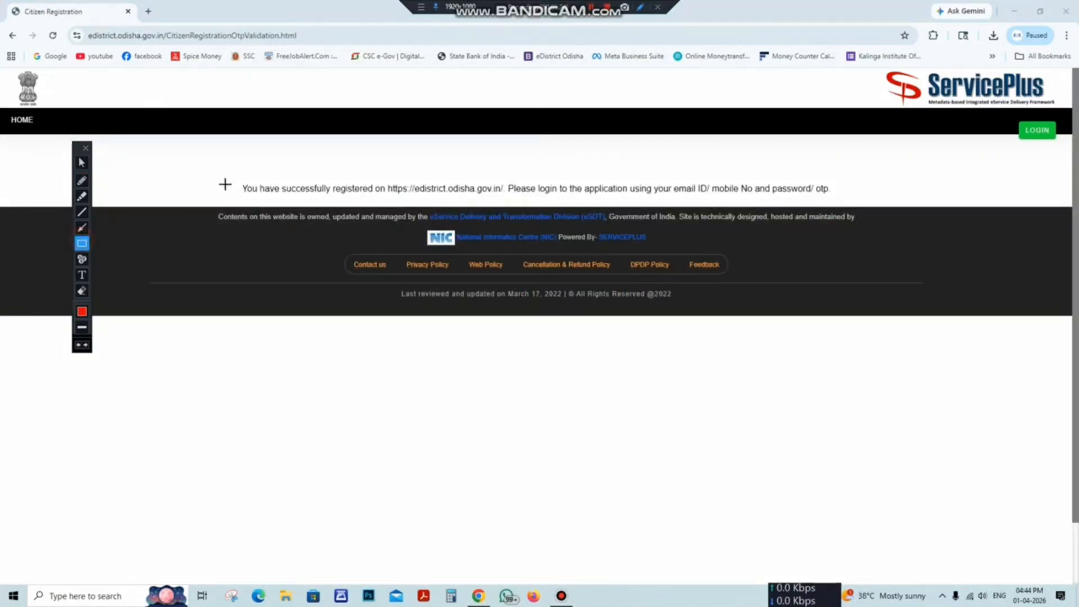
{"action": "mouse_move", "coordinate": [231, 174]}
{"action": "left_mouse_down"}
{"action": "mouse_move", "coordinate": [277, 197]}
{"action": "mouse_move", "coordinate": [837, 199]}
{"action": "left_mouse_up"}
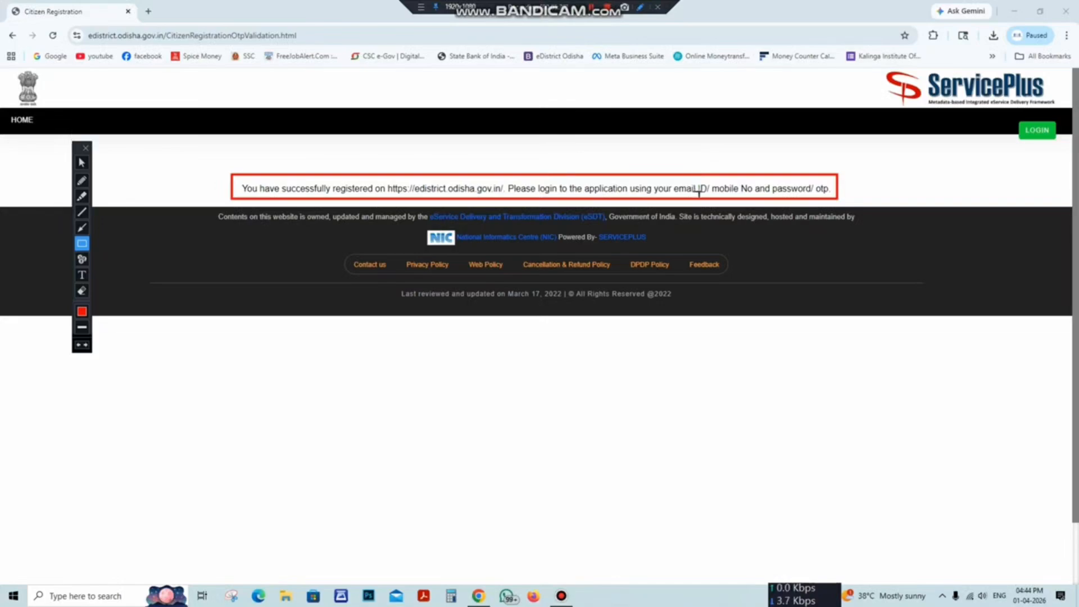
{"action": "mouse_move", "coordinate": [668, 174]}
{"action": "left_mouse_down"}
{"action": "mouse_move", "coordinate": [714, 199]}
{"action": "mouse_move", "coordinate": [853, 199]}
{"action": "left_mouse_up"}
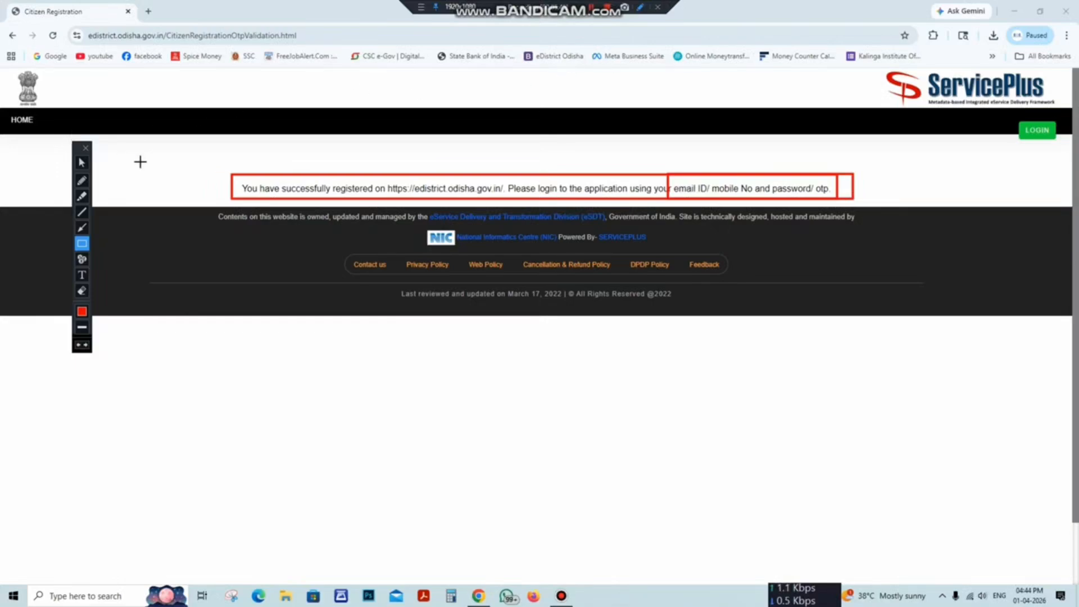
Step: Outline the Login button on the registration result page in red and open the login page
{"action": "left_click", "coordinate": [80, 162]}
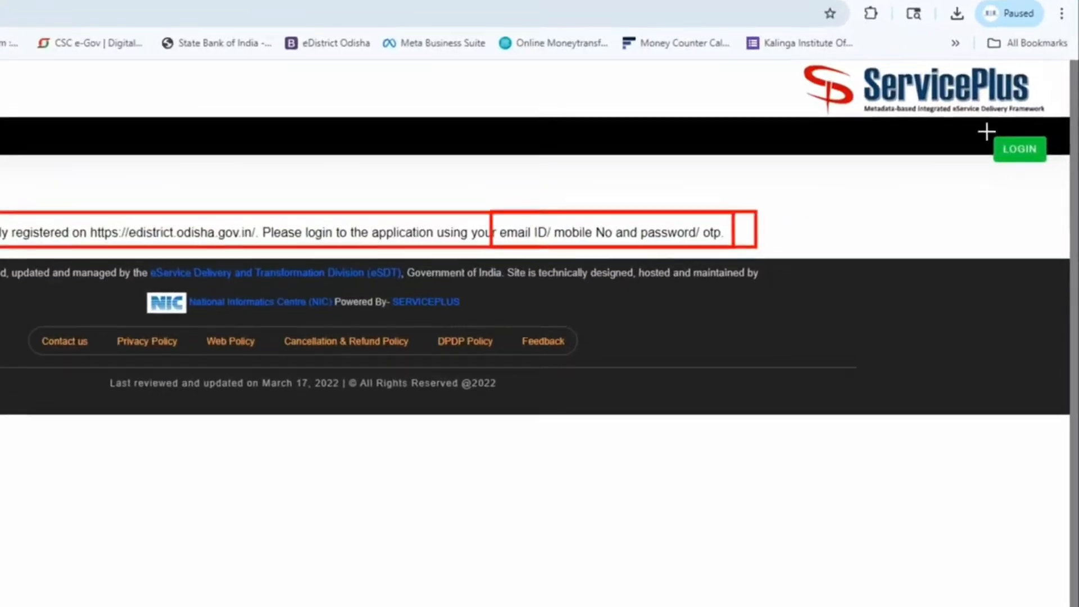
{"action": "left_click_drag", "start_coordinate": [1001, 126], "coordinate": [1060, 160]}
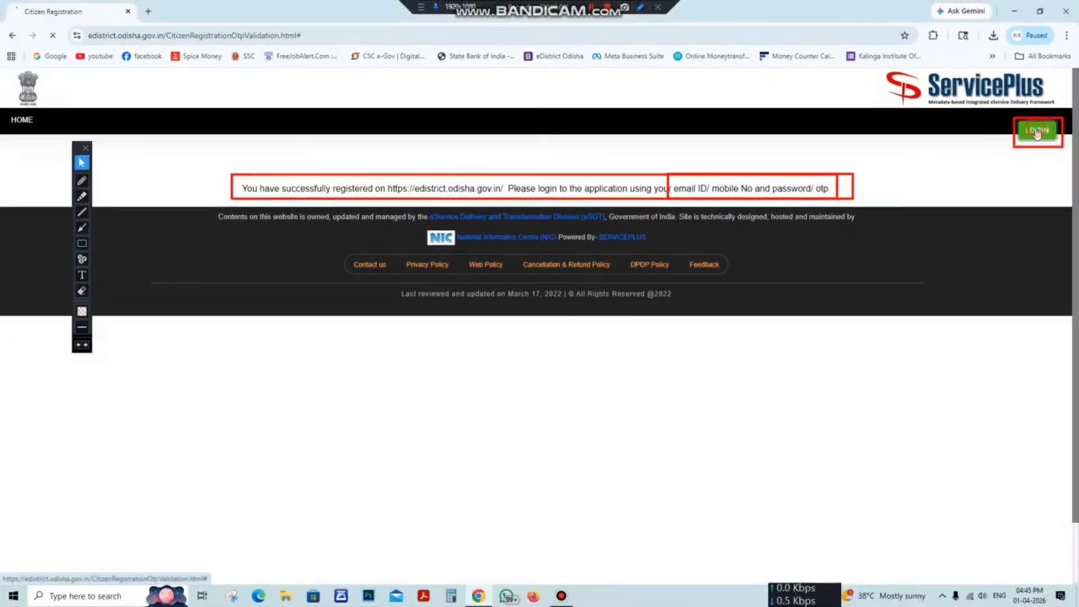
{"action": "left_click", "coordinate": [1036, 130]}
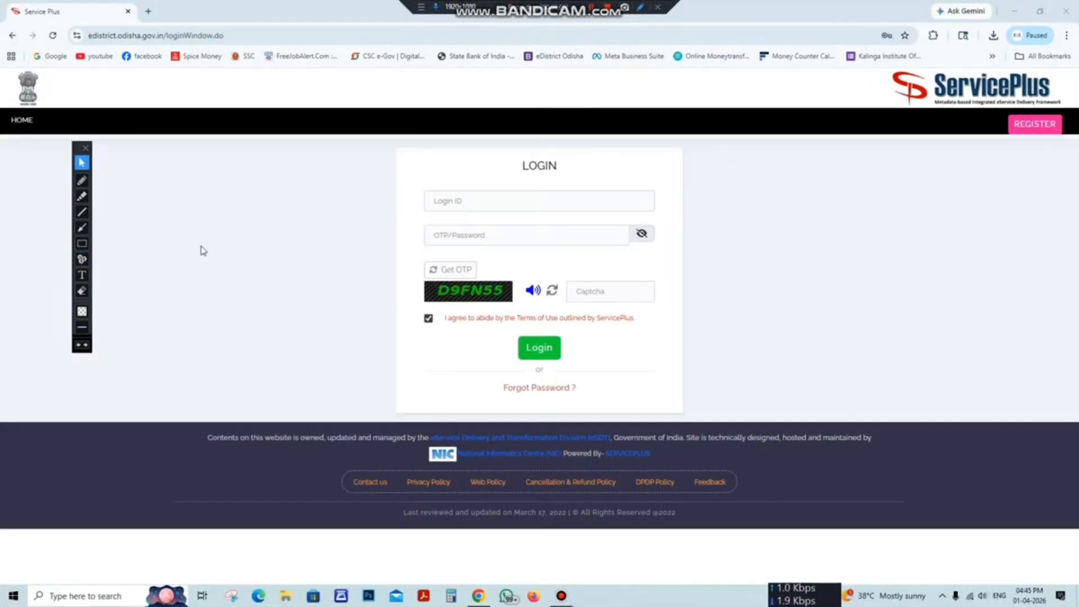
Step: Outline the Login ID field of the login form with a red rectangle
{"action": "left_click", "coordinate": [82, 243]}
{"action": "mouse_move", "coordinate": [420, 186]}
{"action": "left_mouse_down"}
{"action": "mouse_move", "coordinate": [482, 214]}
{"action": "mouse_move", "coordinate": [666, 214]}
{"action": "left_mouse_up"}
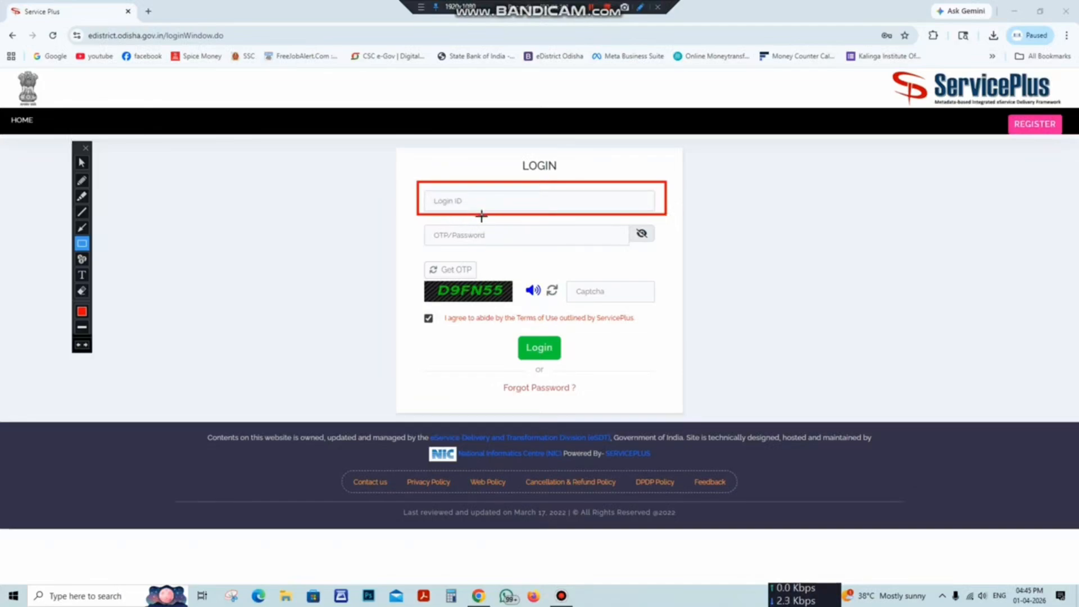
Step: Outline the OTP/Password field, Get OTP button, Captcha field and Login button with separate red rectangles
{"action": "mouse_move", "coordinate": [416, 219]}
{"action": "left_mouse_down"}
{"action": "mouse_move", "coordinate": [494, 246]}
{"action": "mouse_move", "coordinate": [669, 251]}
{"action": "left_mouse_up"}
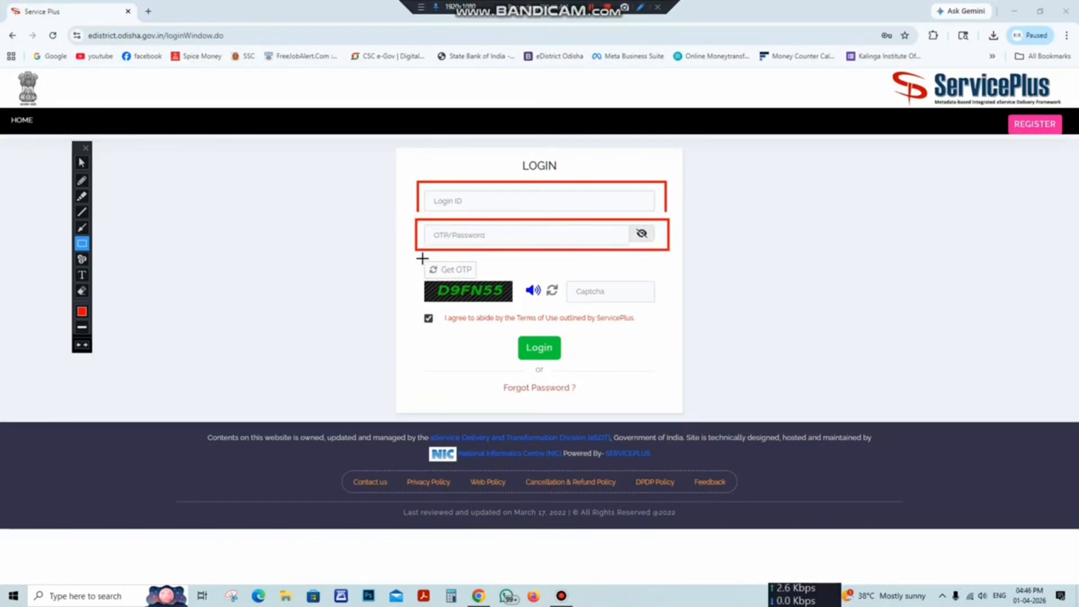
{"action": "left_click_drag", "start_coordinate": [422, 258], "coordinate": [485, 279]}
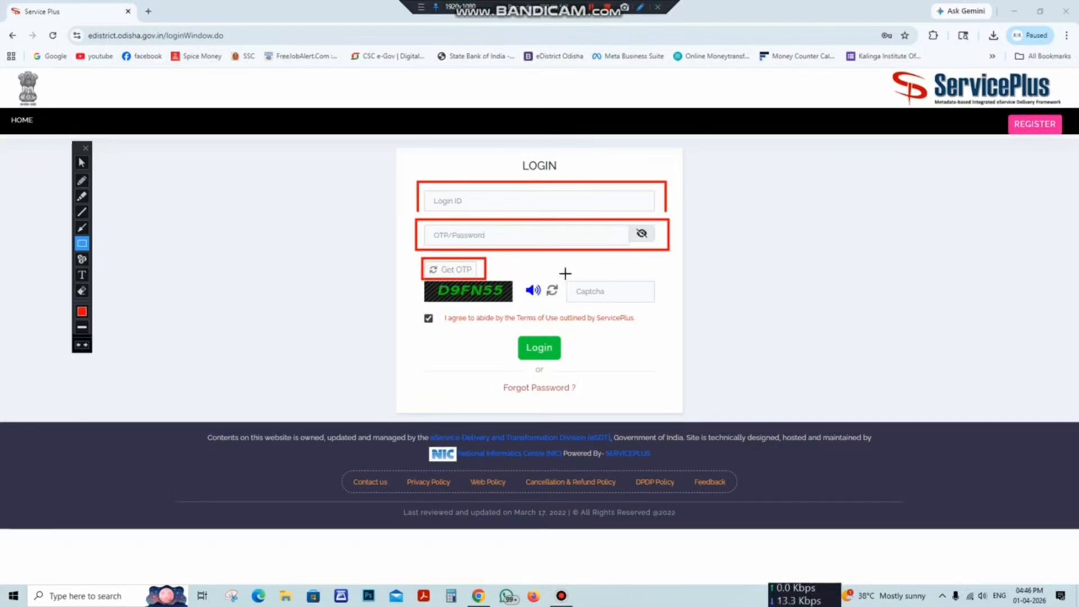
{"action": "mouse_move", "coordinate": [564, 274]}
{"action": "left_mouse_down"}
{"action": "mouse_move", "coordinate": [594, 305]}
{"action": "mouse_move", "coordinate": [667, 308]}
{"action": "left_mouse_up"}
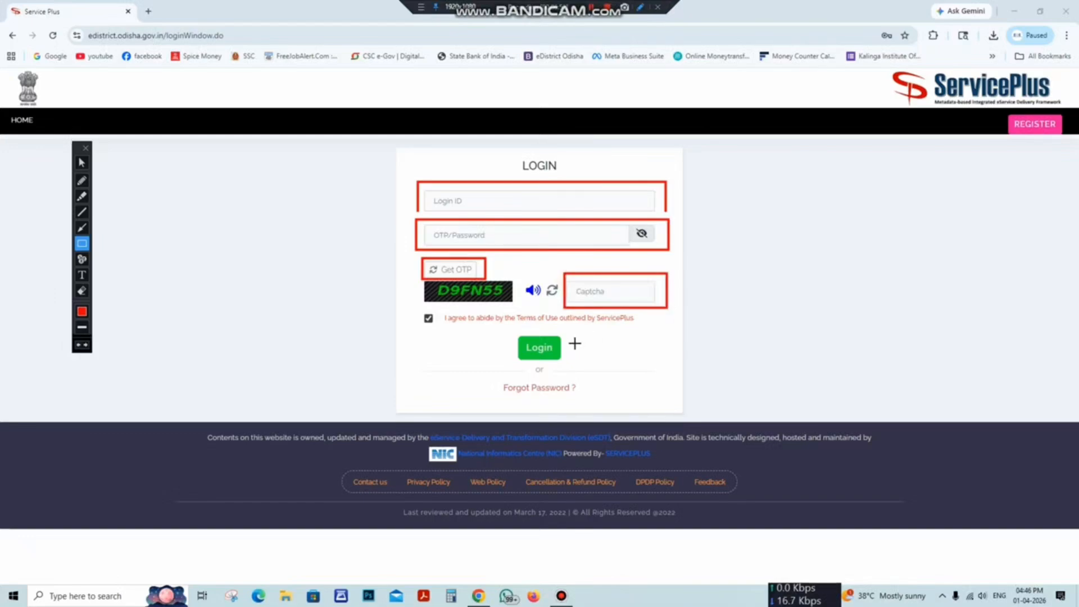
{"action": "left_click_drag", "start_coordinate": [514, 331], "coordinate": [580, 362]}
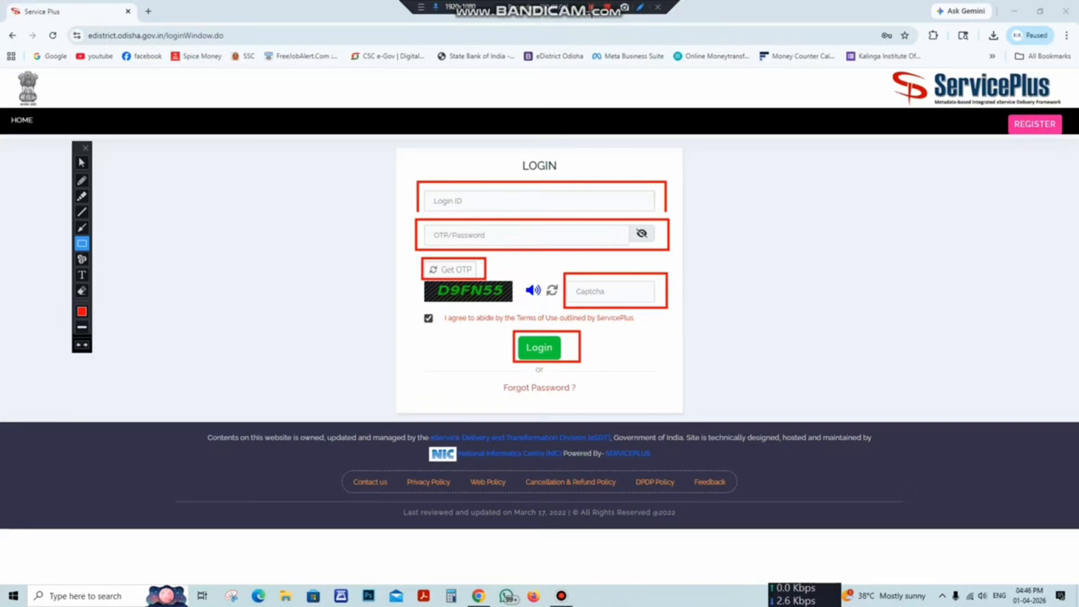
Step: Clear the red outlines and submit the login form with the filled-in login ID, password and captcha
{"action": "key", "text": "Escape"}
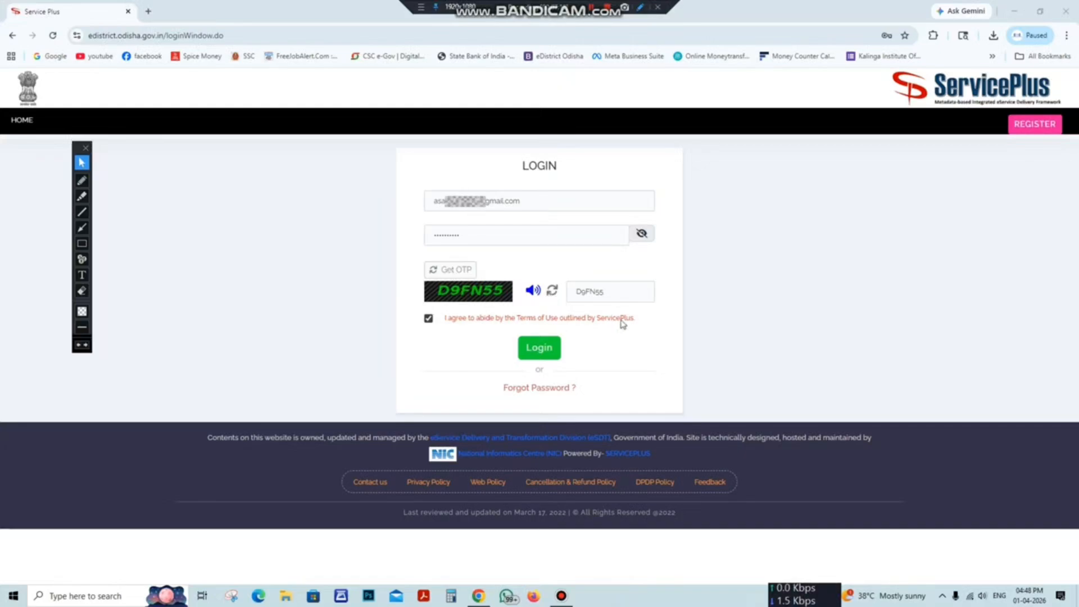
{"action": "left_click", "coordinate": [539, 351]}
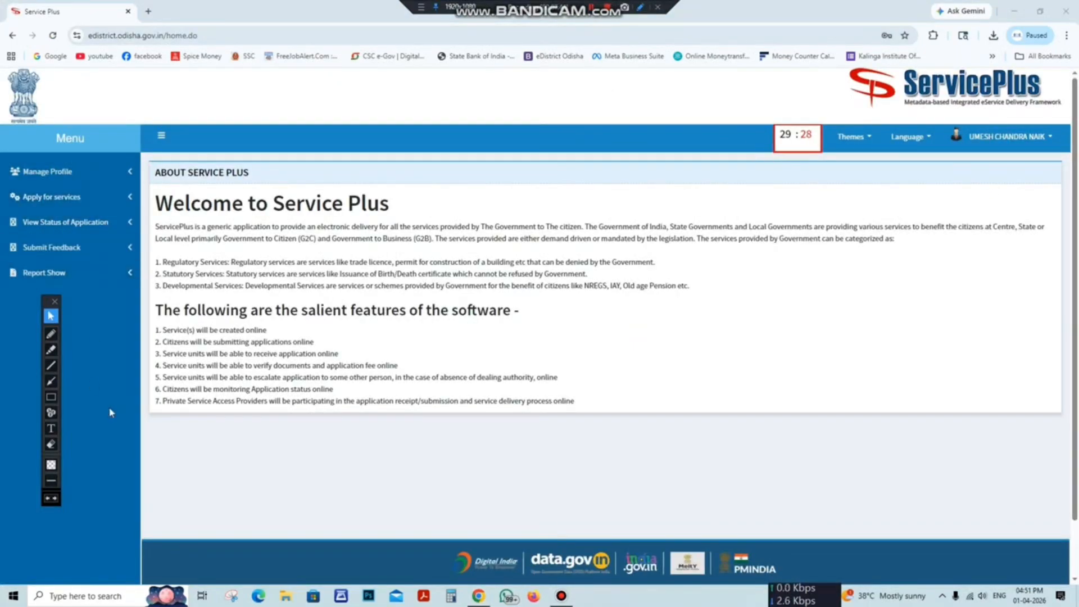
Step: Open the list of all available services for Odisha under Apply for services
{"action": "left_click", "coordinate": [90, 198]}
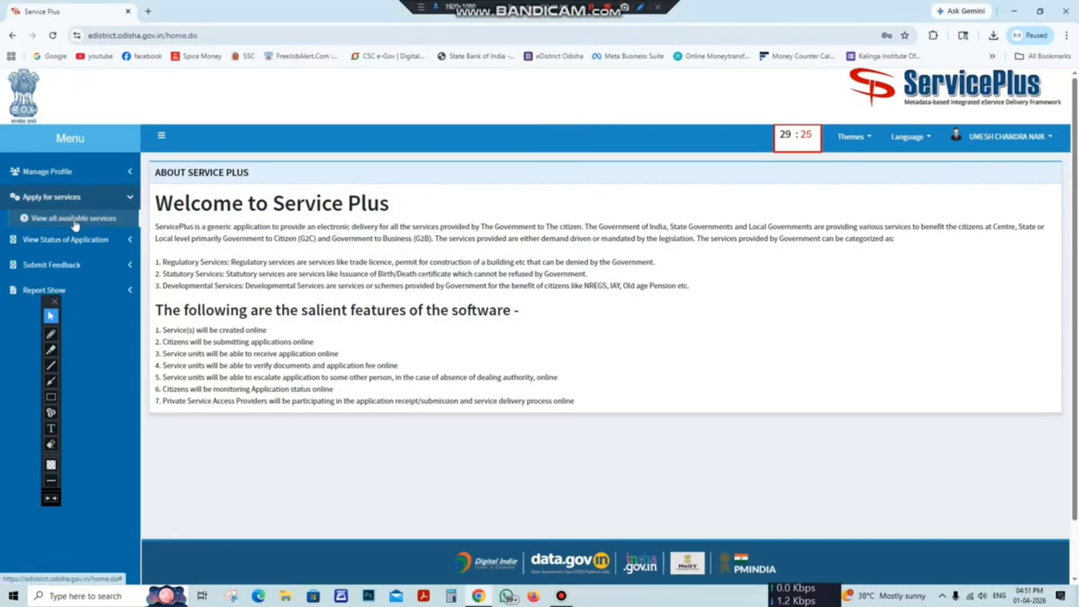
{"action": "left_click", "coordinate": [97, 219]}
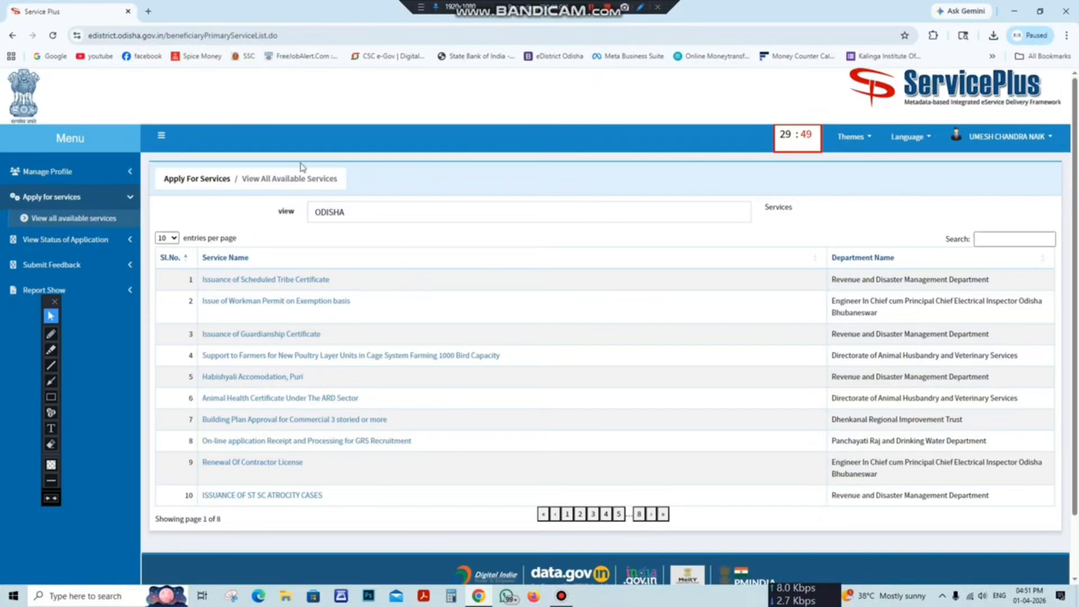
Step: Return to the portal's home page and view the citizen profile's personal details under Manage Profile
{"action": "left_click", "coordinate": [95, 145]}
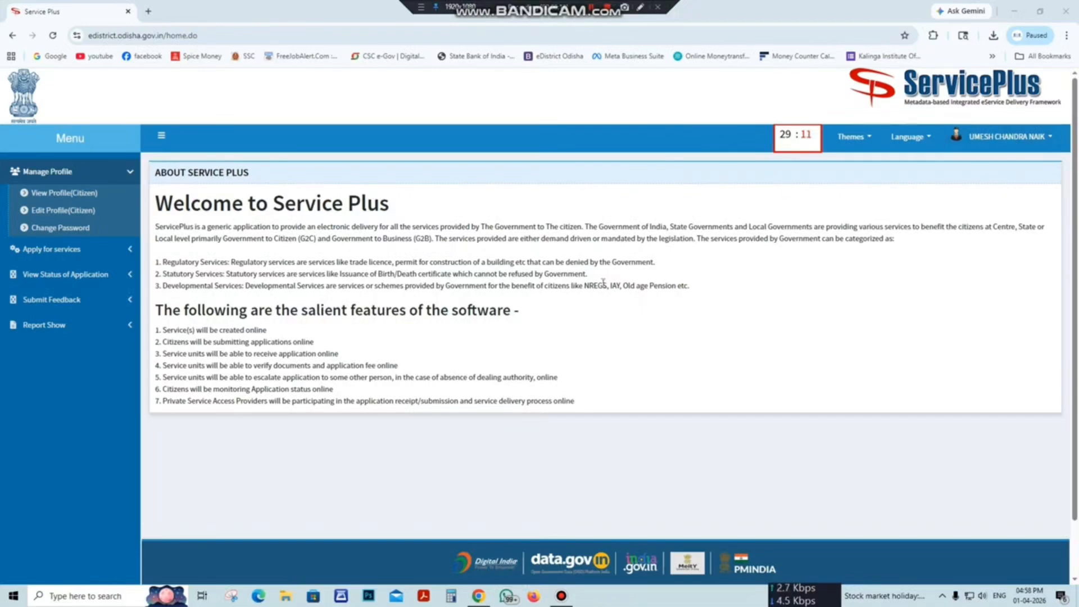
{"action": "left_click", "coordinate": [116, 175]}
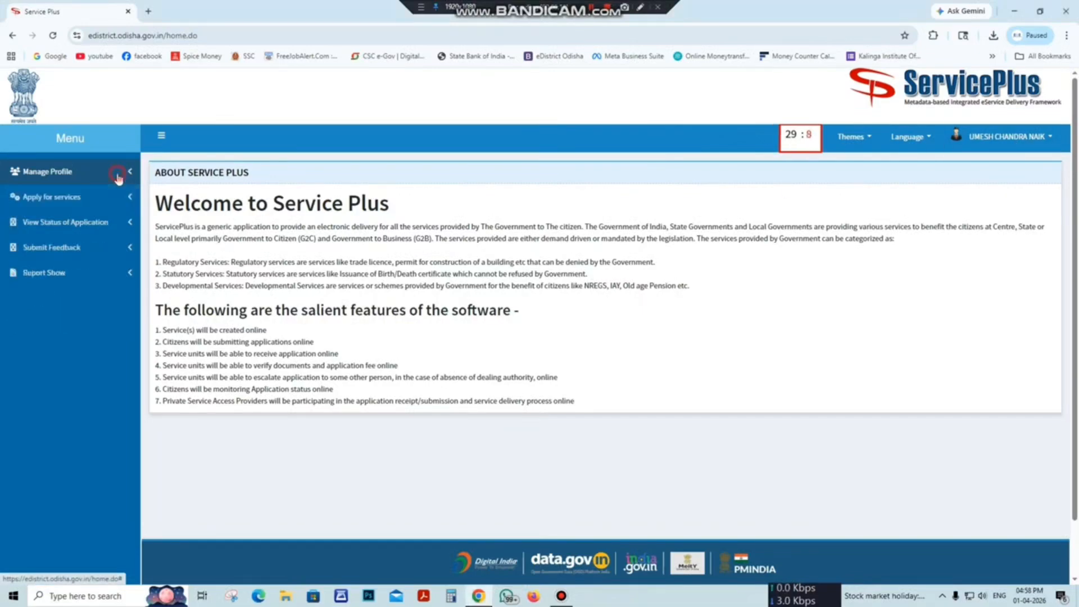
{"action": "left_click", "coordinate": [133, 176]}
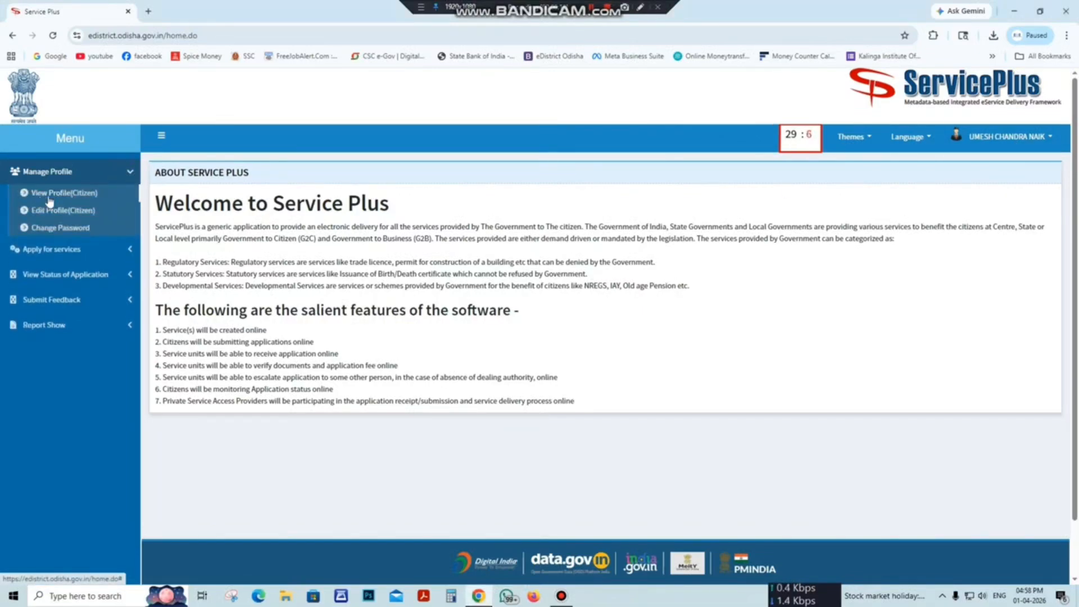
{"action": "left_click", "coordinate": [87, 193]}
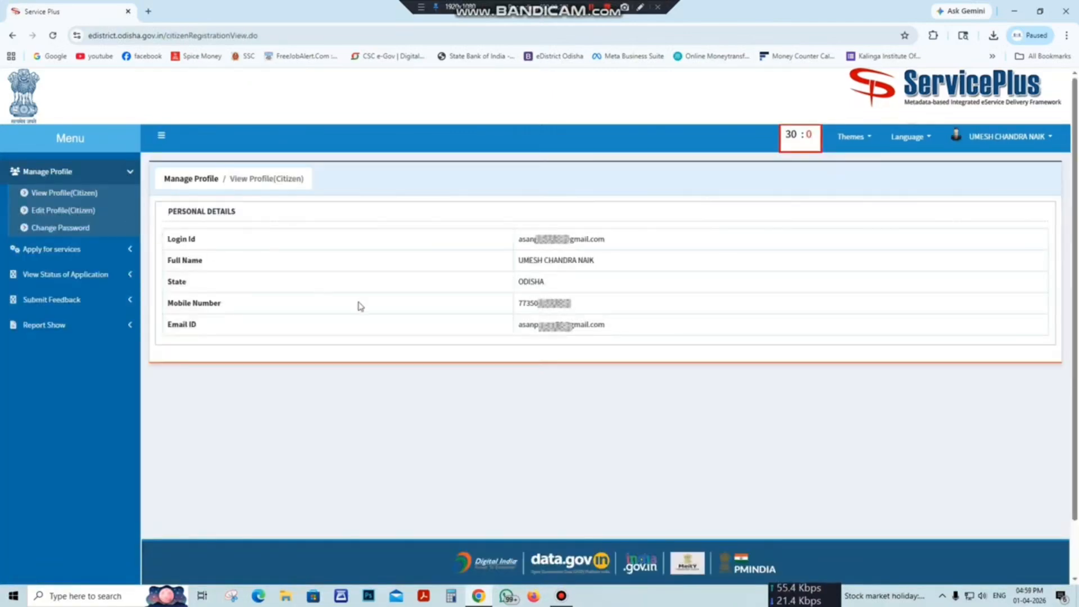